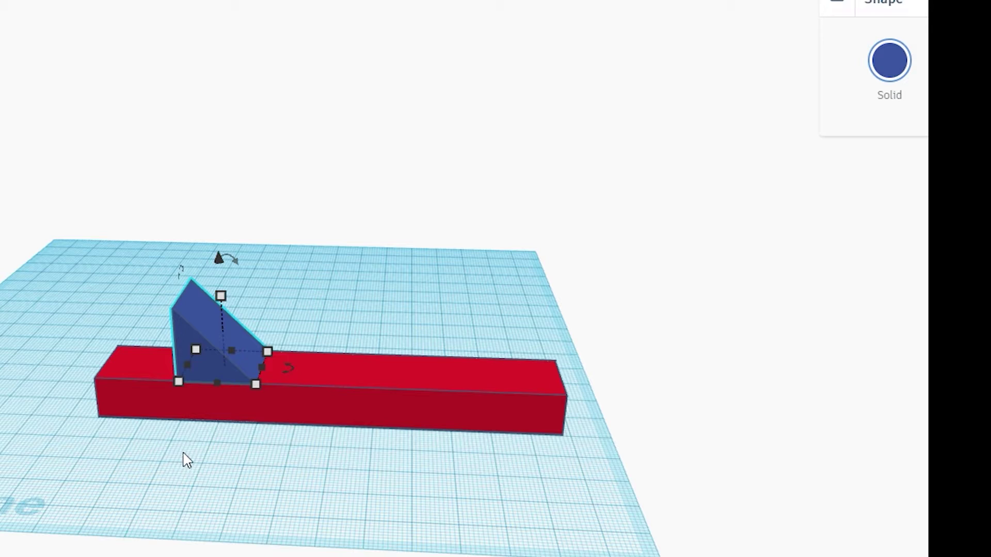
# Slide the blue wedge along the red bar and fine-tune its position with arrow nudges.
pyautogui.moveTo(122, 457)
pyautogui.mouseDown(button='right')
pyautogui.moveTo(294, 463)
pyautogui.moveTo(345, 491)
pyautogui.moveTo(232, 448)
pyautogui.moveTo(150, 458)
pyautogui.moveTo(169, 340)
pyautogui.mouseUp(button='right')
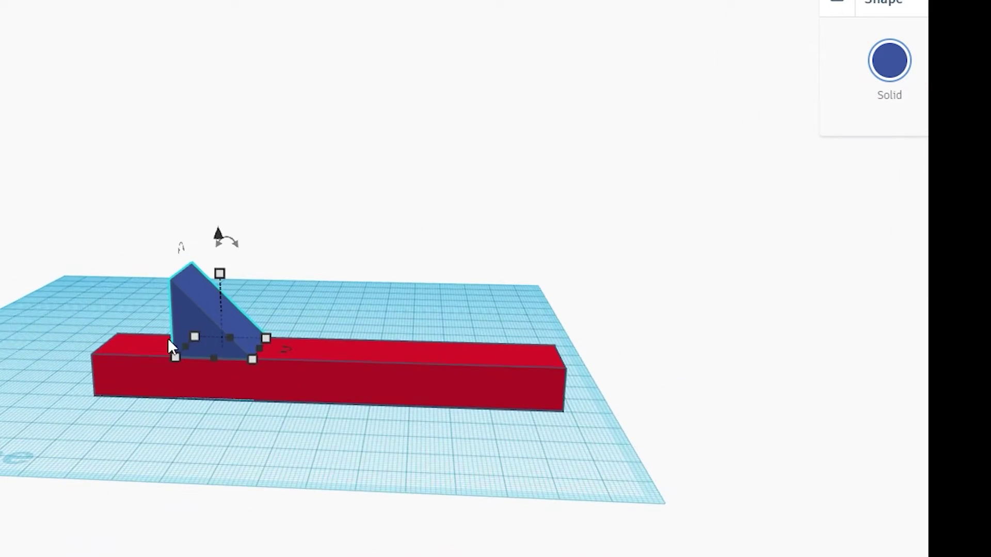
pyautogui.moveTo(184, 303); pyautogui.dragTo(455, 313)
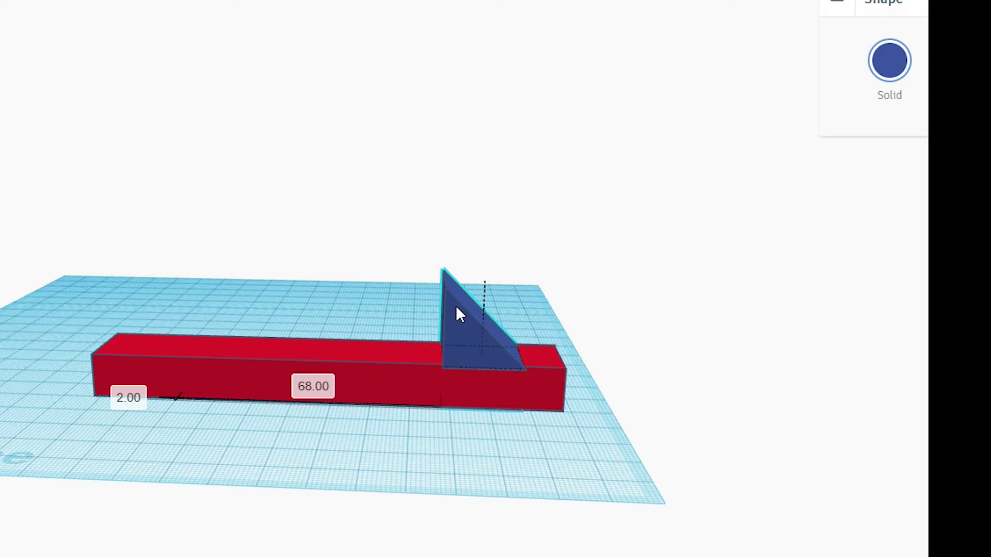
pyautogui.moveTo(455, 309); pyautogui.dragTo(496, 311)
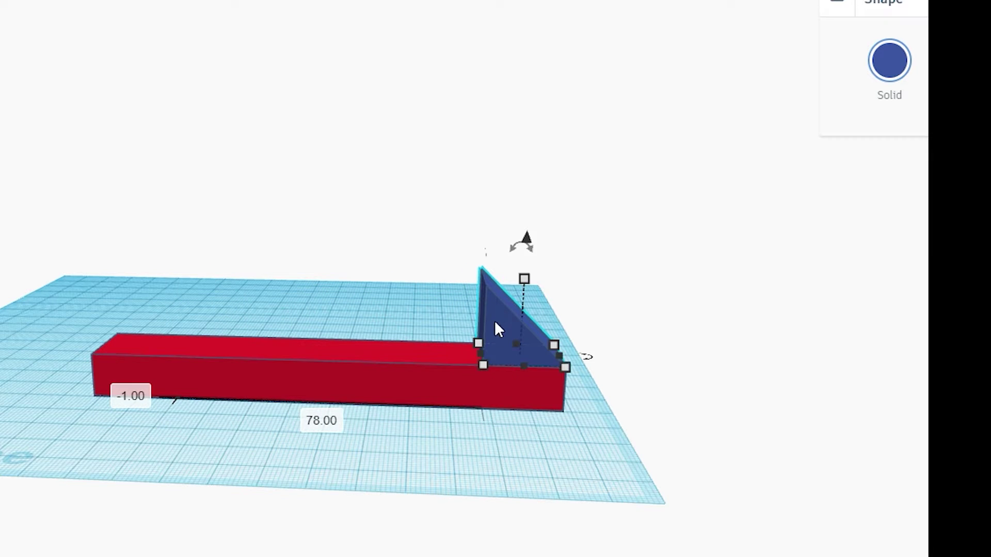
pyautogui.press('Left')
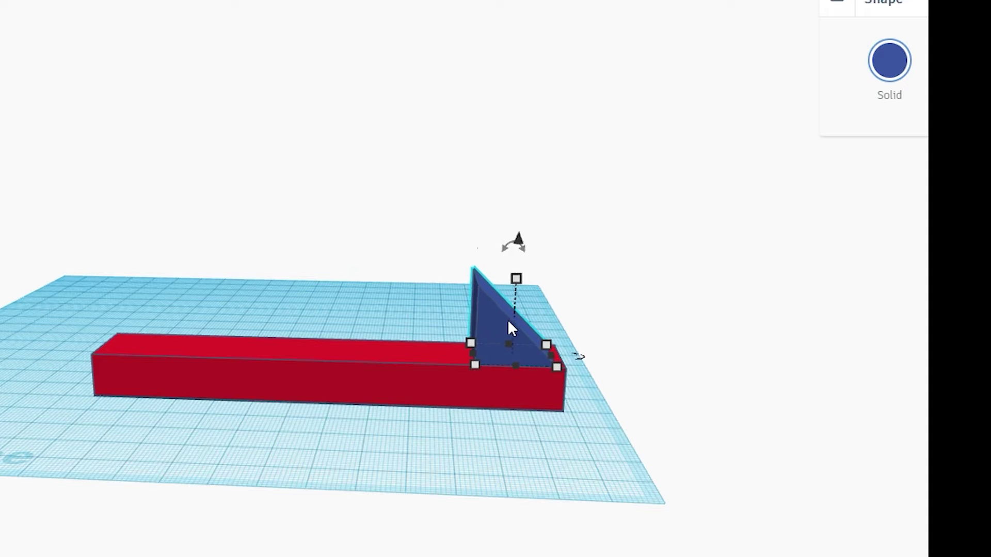
pyautogui.press('Left')
pyautogui.press('Left')
pyautogui.press('Left')
pyautogui.press('Left')
pyautogui.press('Left')
pyautogui.press('Left')
pyautogui.press('Left')
pyautogui.press('Left')
pyautogui.press('Left')
pyautogui.press('Left')
pyautogui.press('Left')
pyautogui.press('Left')
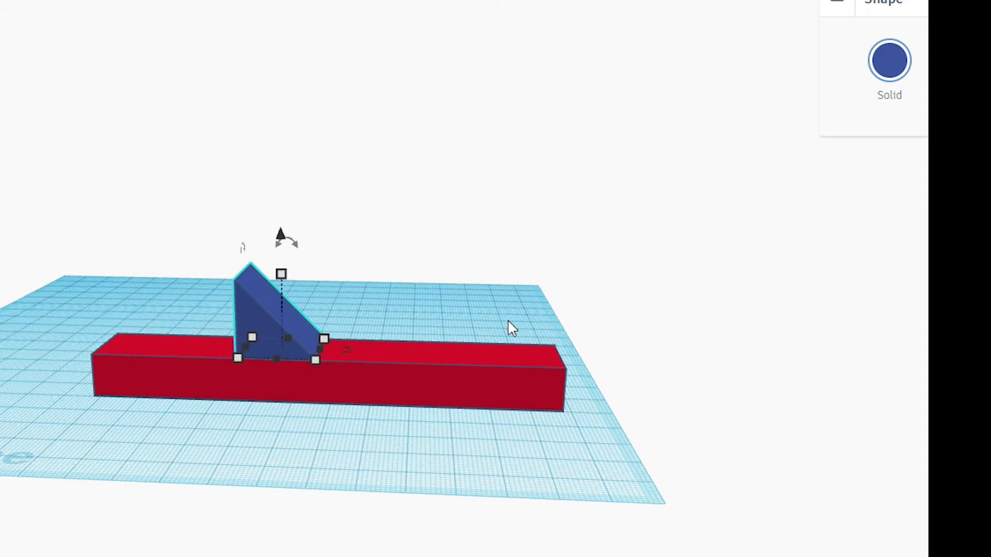
pyautogui.press('Left')
pyautogui.press('Left')
pyautogui.press('Left')
pyautogui.press('Left')
pyautogui.press('Left')
pyautogui.press('Left')
pyautogui.press('Left')
pyautogui.press('Left')
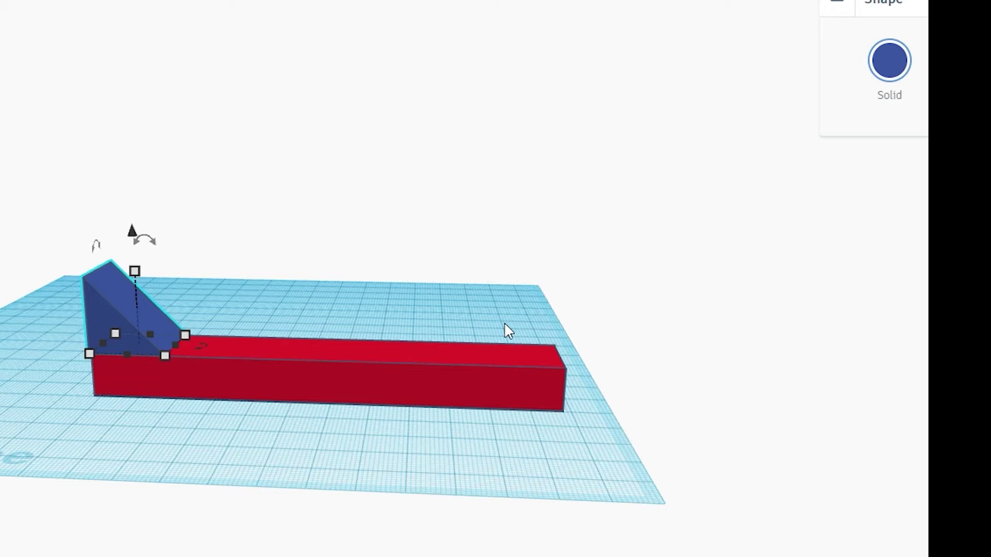
pyautogui.press('Right')
pyautogui.press('Right')
pyautogui.press('Right')
pyautogui.press('Right')
pyautogui.press('Right')
pyautogui.press('Right')
pyautogui.press('Right')
pyautogui.press('Right')
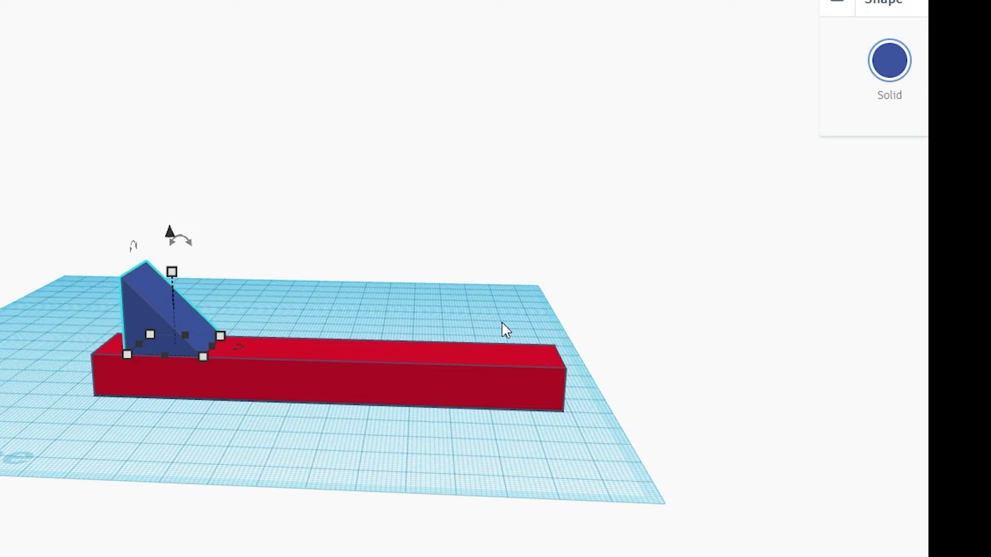
pyautogui.press('Right')
pyautogui.press('Right')
pyautogui.press('Right')
pyautogui.press('Right')
pyautogui.press('Right')
pyautogui.press('Right')
pyautogui.press('Right')
pyautogui.press('Right')
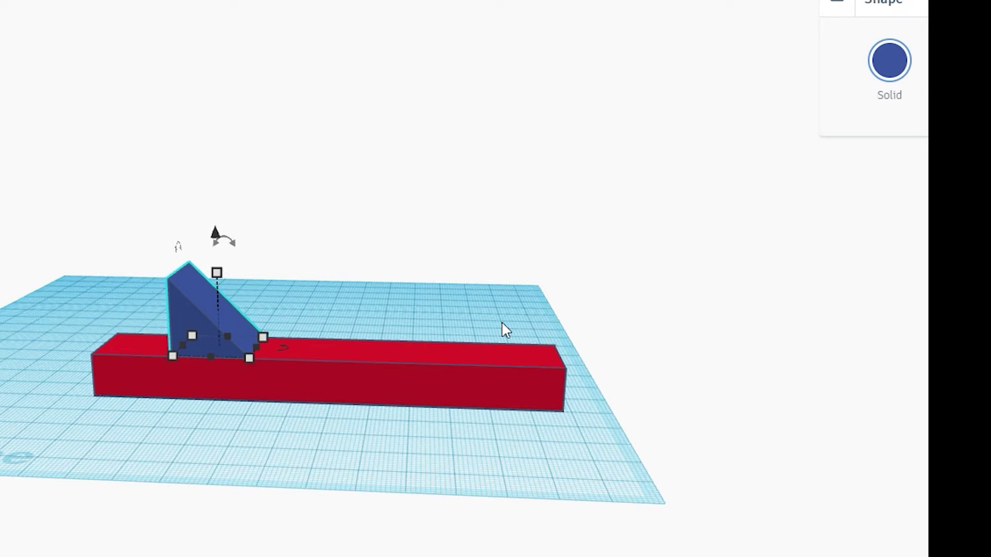
# Change the red bar's height from 20 to 10.
pyautogui.click(431, 361)
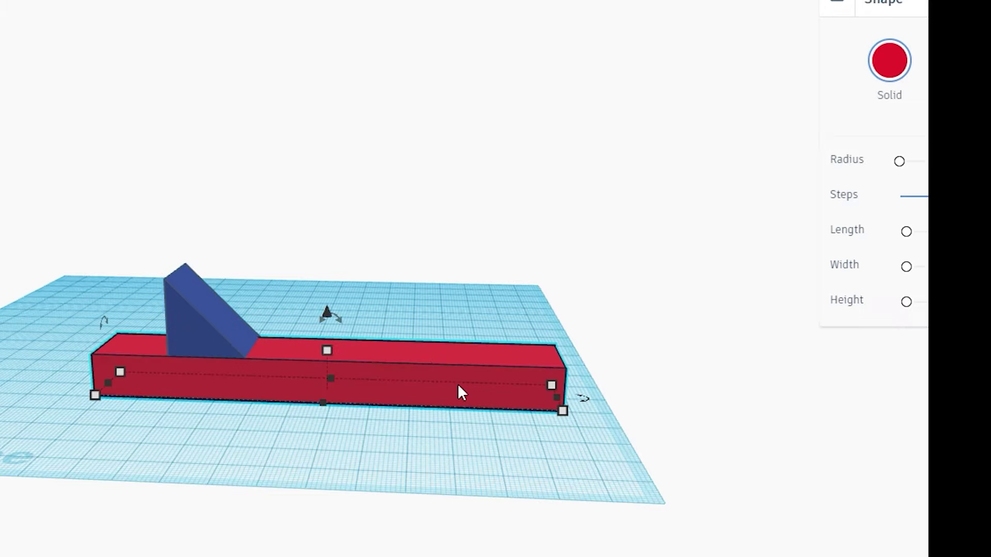
pyautogui.moveTo(562, 411)
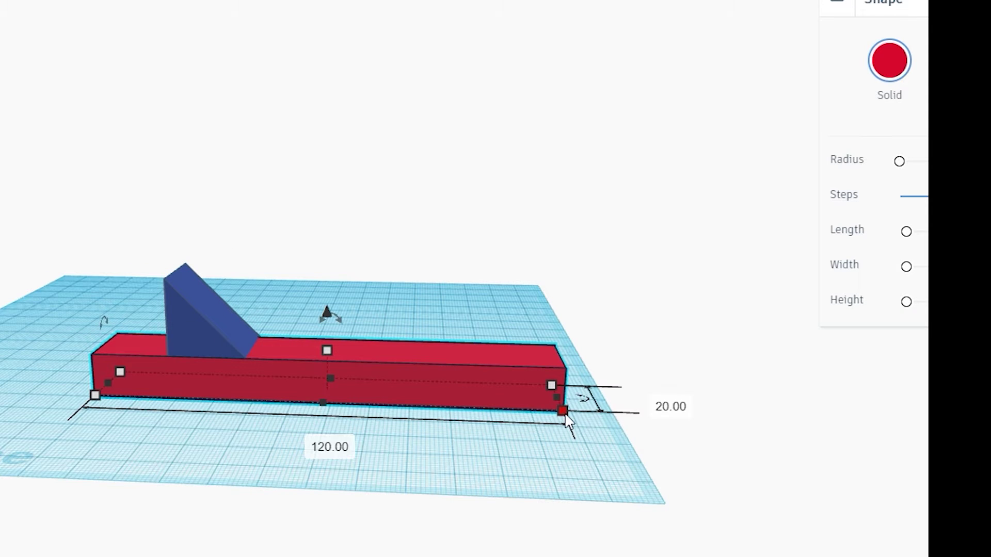
pyautogui.click(657, 402)
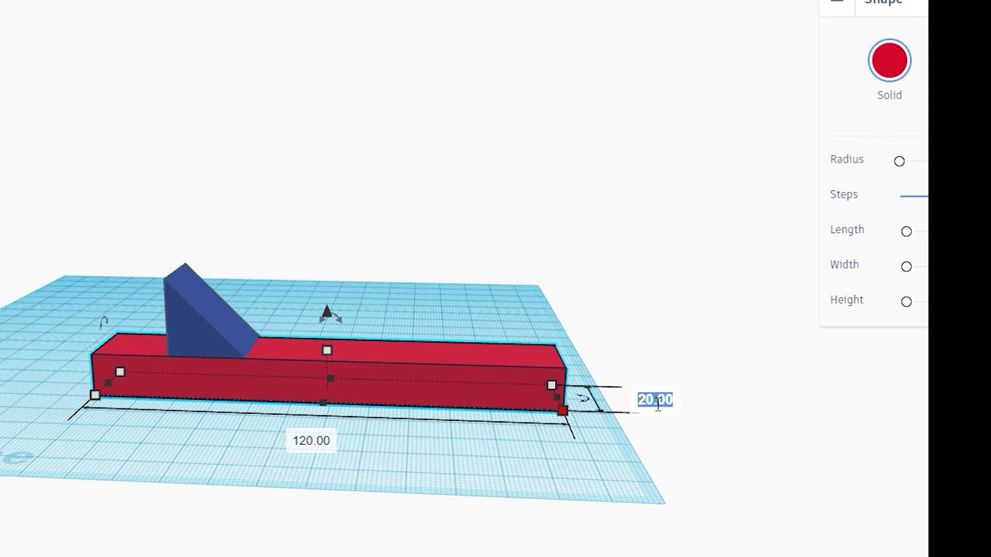
pyautogui.write('1')
pyautogui.write('0')
pyautogui.press('Return')
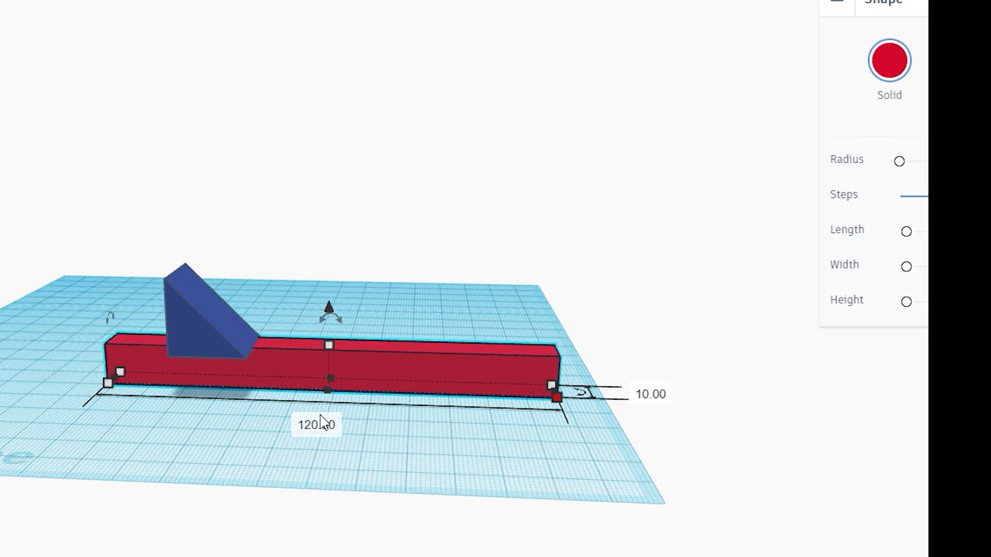
pyautogui.click(213, 309)
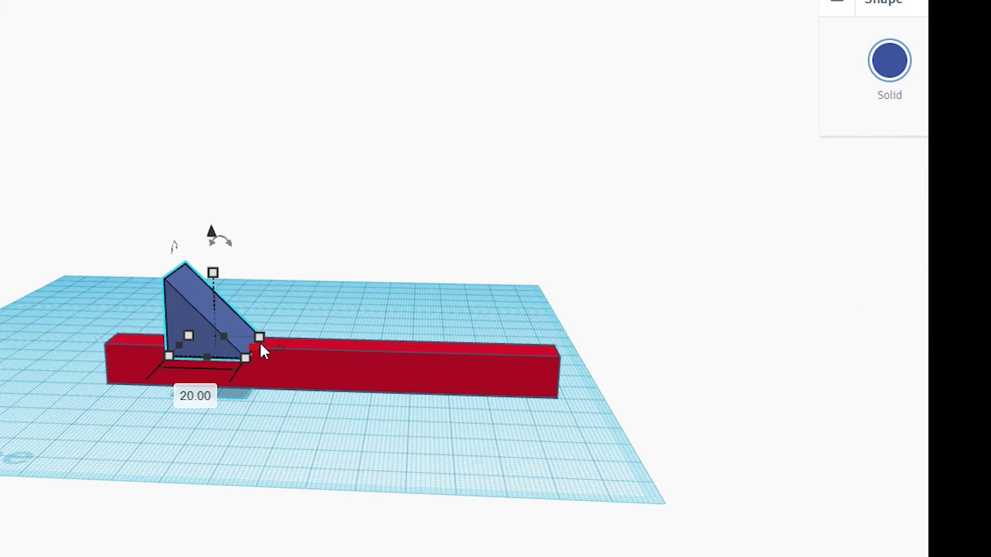
# Resize the blue wedge to 10 mm across and lower it to about 13 tall.
pyautogui.click(197, 396)
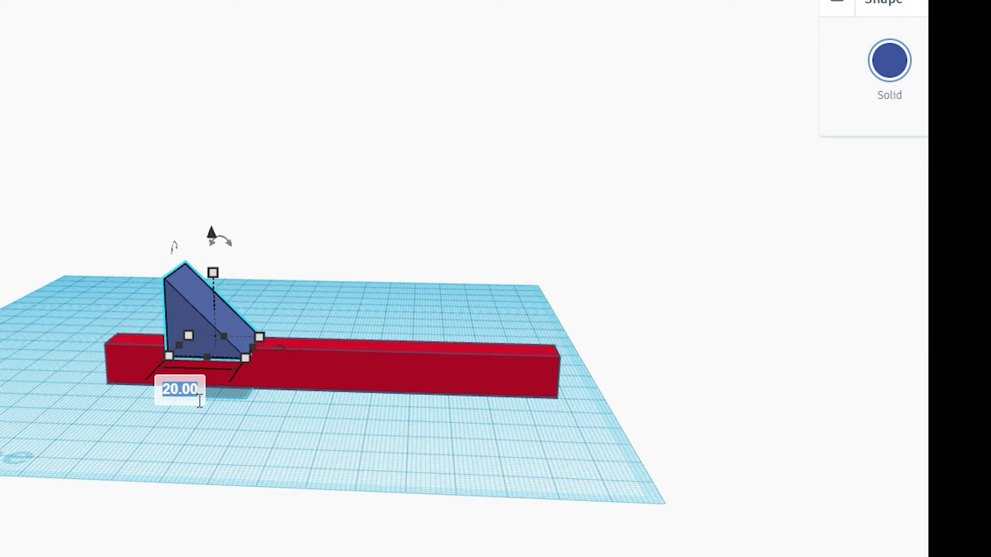
pyautogui.write('10')
pyautogui.press('Return')
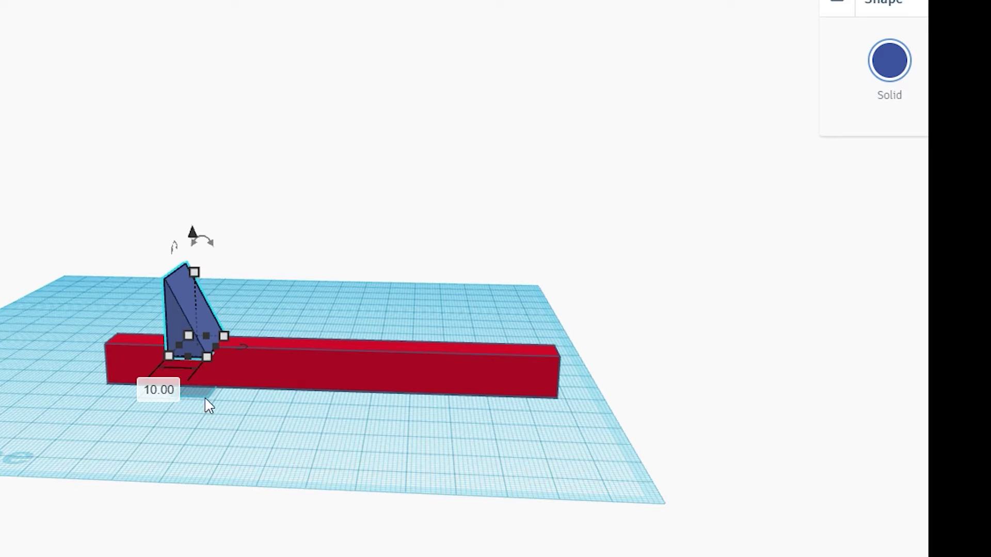
pyautogui.moveTo(246, 420)
pyautogui.mouseDown(button='right')
pyautogui.moveTo(44, 493)
pyautogui.moveTo(297, 426)
pyautogui.mouseUp(button='right')
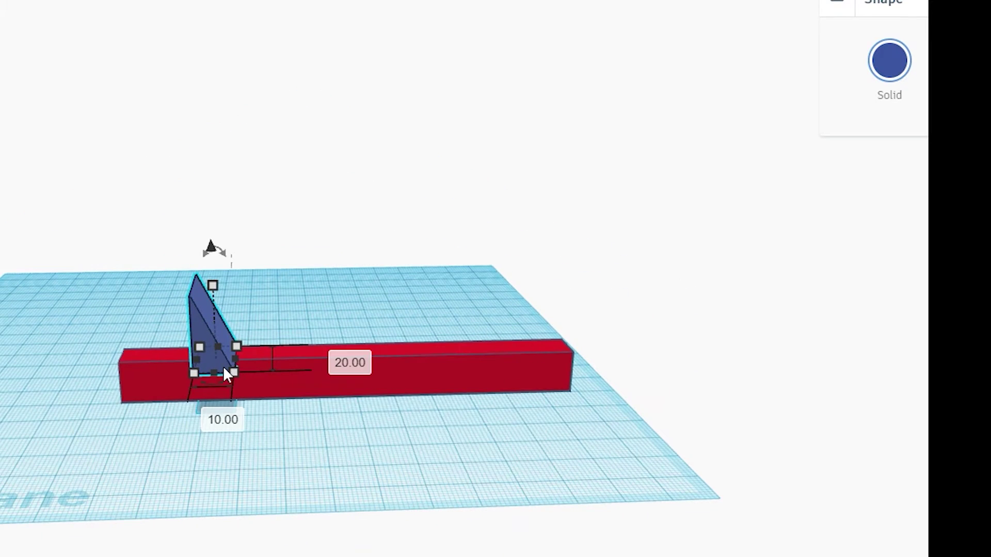
pyautogui.click(237, 359)
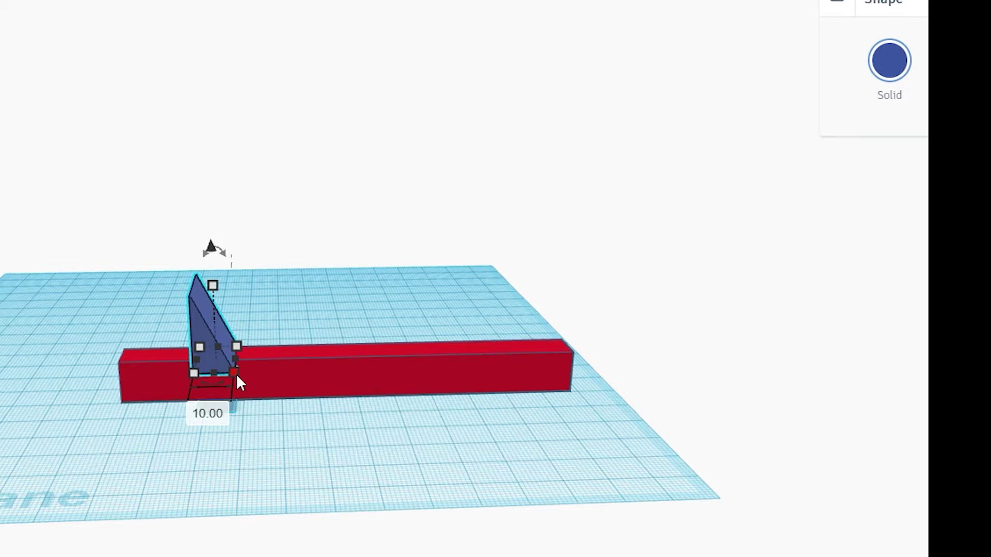
pyautogui.moveTo(234, 373)
pyautogui.click(349, 363)
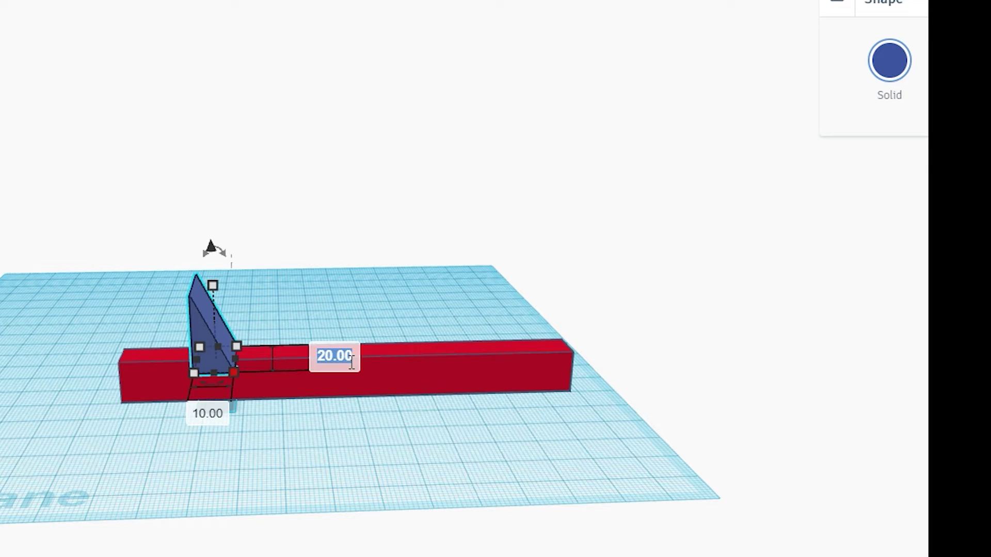
pyautogui.write('10')
pyautogui.press('Return')
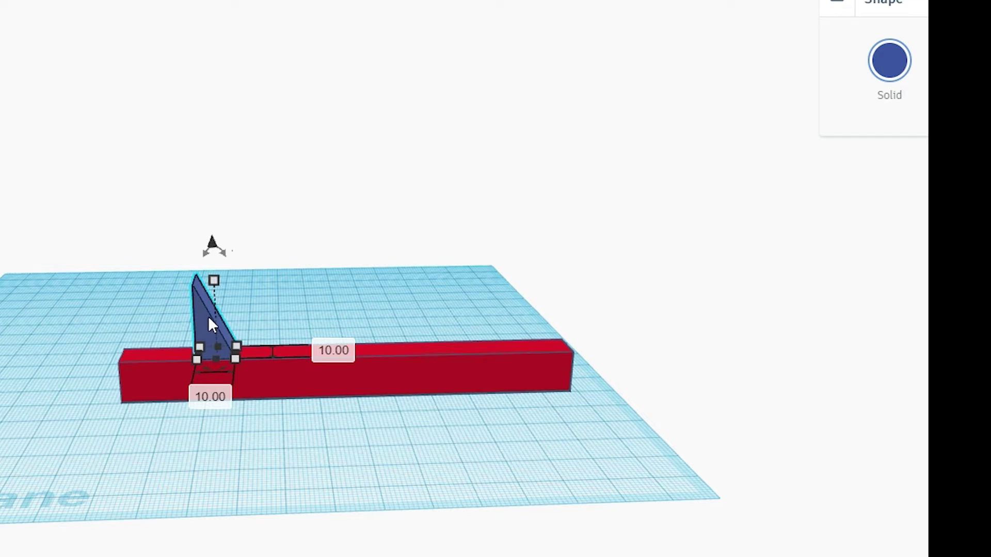
pyautogui.moveTo(210, 270); pyautogui.dragTo(218, 288)
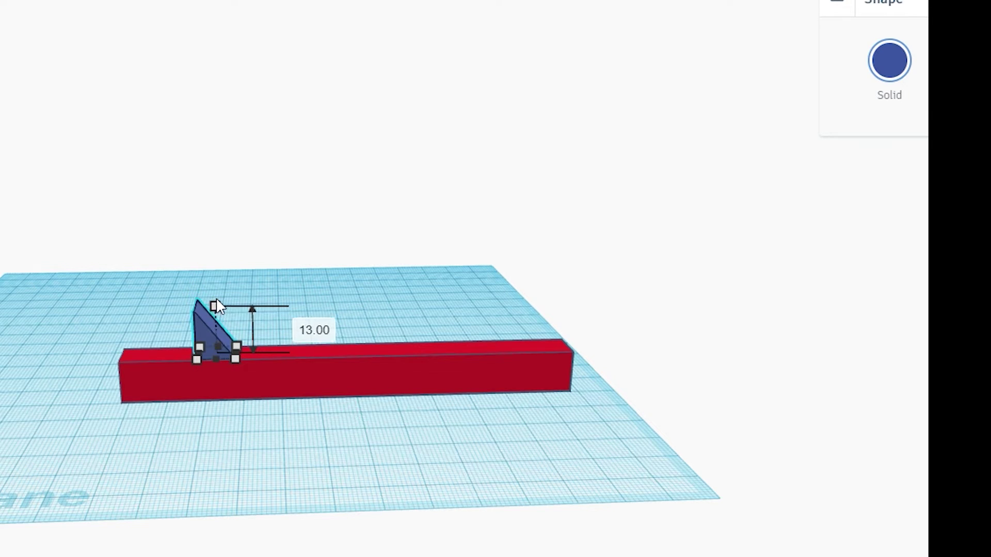
pyautogui.click(161, 286)
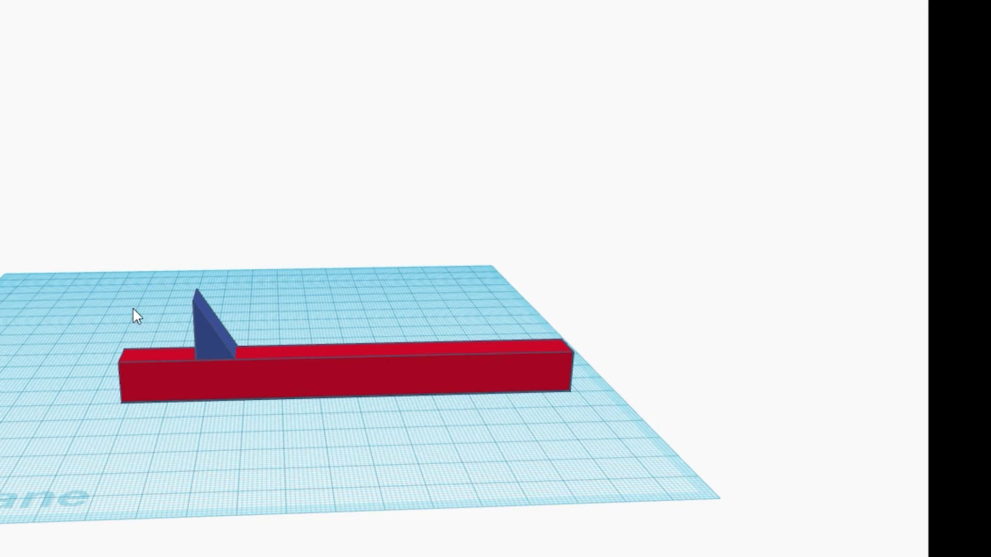
# Stretch the blue wedge to 25 mm along the bar, then shorten it to about 19 mm.
pyautogui.moveTo(133, 315); pyautogui.dragTo(385, 433, button='right')
pyautogui.click(235, 388)
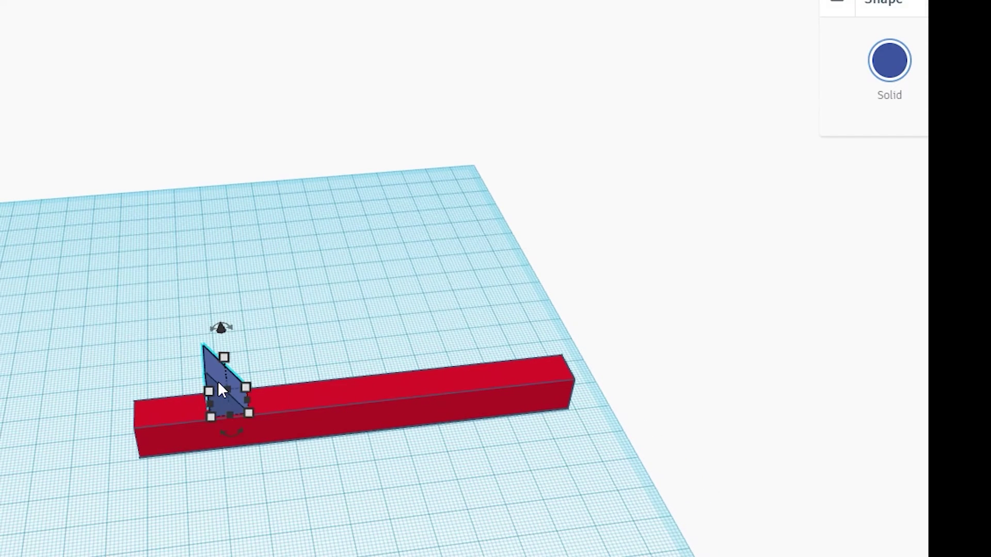
pyautogui.moveTo(244, 395); pyautogui.dragTo(301, 394)
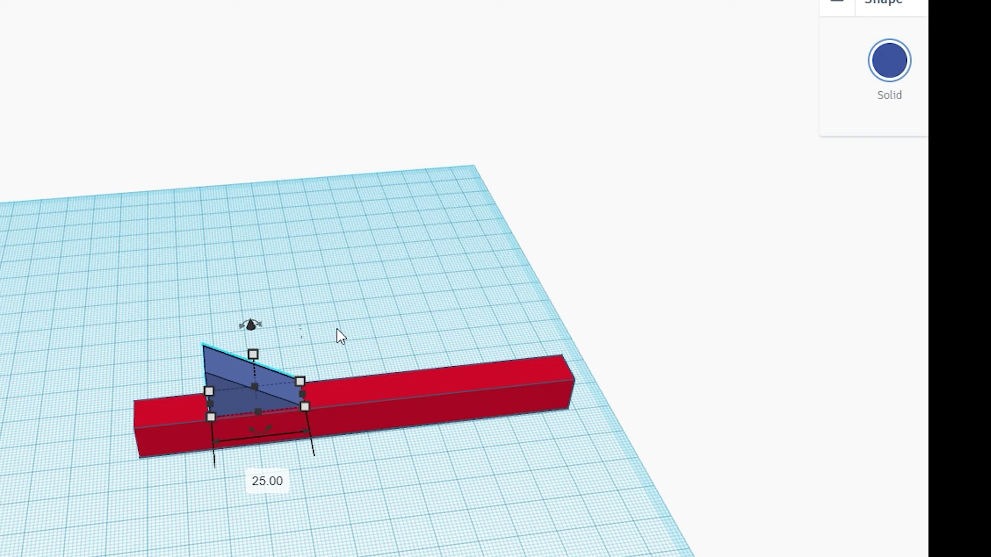
pyautogui.moveTo(302, 397); pyautogui.dragTo(280, 388)
pyautogui.click(306, 356)
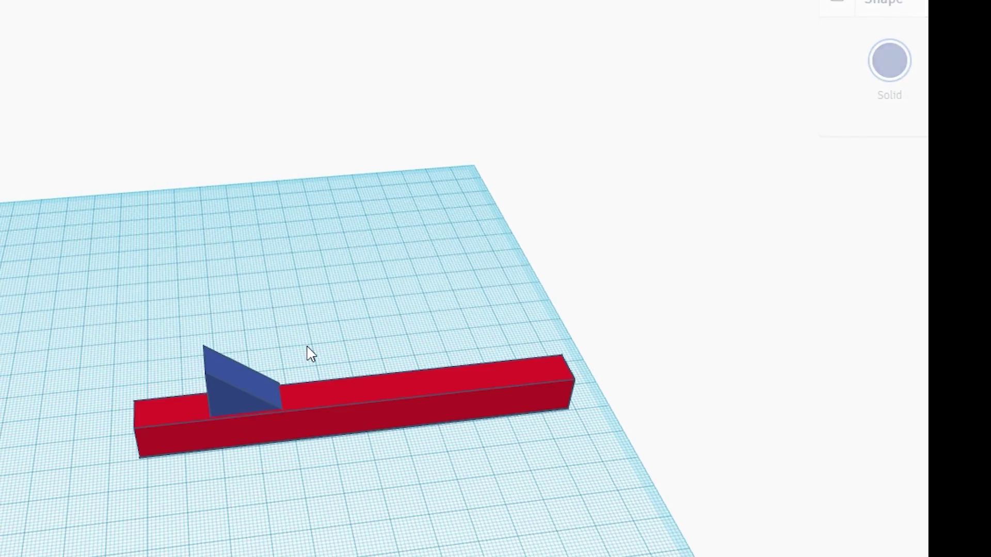
pyautogui.moveTo(308, 351)
pyautogui.mouseDown(button='right')
pyautogui.moveTo(346, 291)
pyautogui.moveTo(524, 368)
pyautogui.mouseUp(button='right')
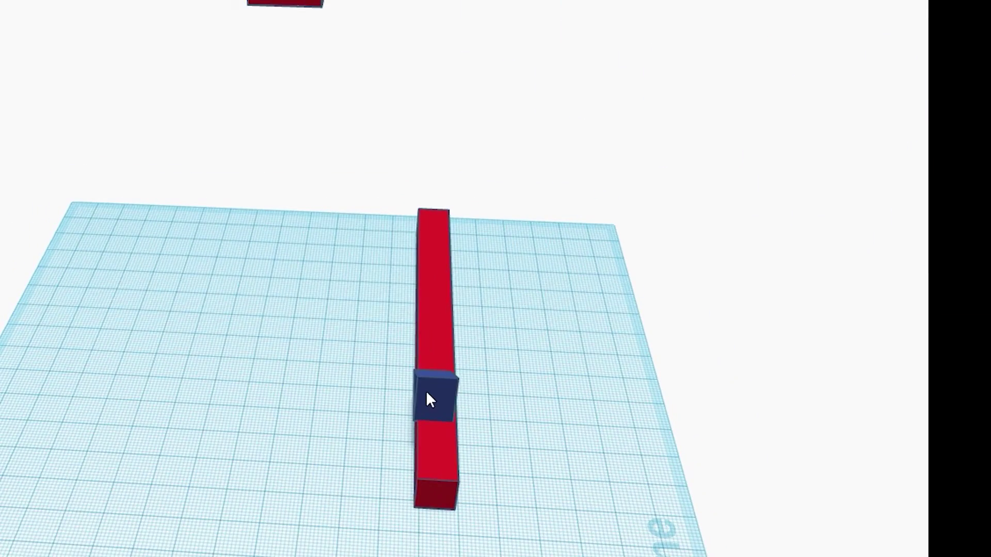
# Nudge the blue wedge slightly along the red bar and check it from a low side view.
pyautogui.click(431, 396)
pyautogui.moveTo(433, 393); pyautogui.dragTo(439, 395)
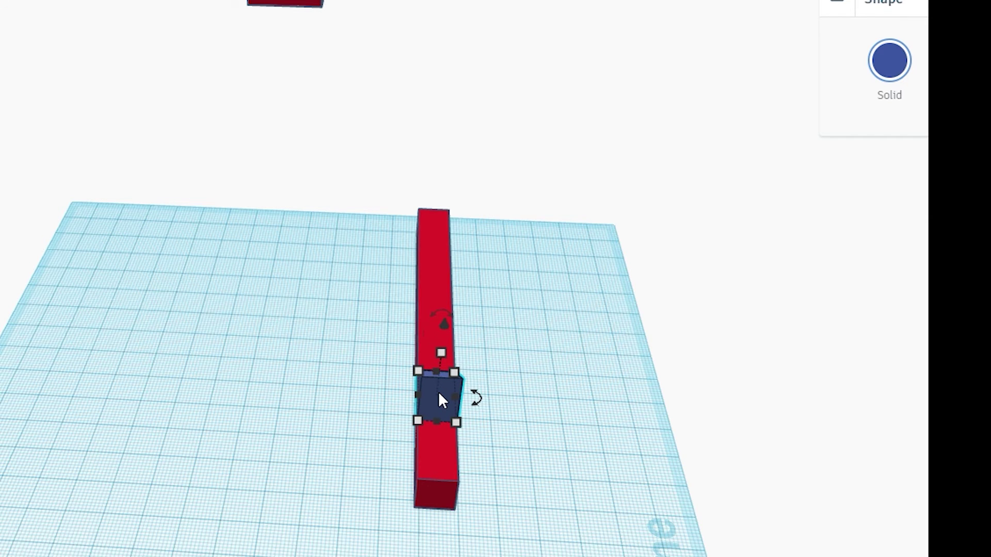
pyautogui.moveTo(535, 489)
pyautogui.mouseDown(button='right')
pyautogui.moveTo(513, 420)
pyautogui.moveTo(434, 404)
pyautogui.moveTo(298, 454)
pyautogui.moveTo(232, 445)
pyautogui.mouseUp(button='right')
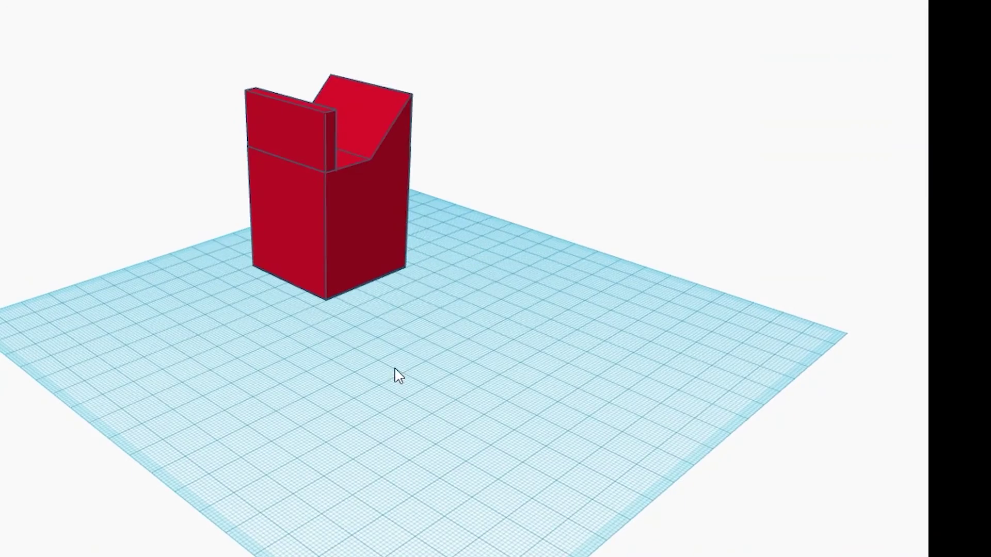
pyautogui.moveTo(397, 375)
pyautogui.mouseDown(button='right')
pyautogui.moveTo(274, 356)
pyautogui.moveTo(400, 257)
pyautogui.mouseUp(button='right')
pyautogui.click(399, 256)
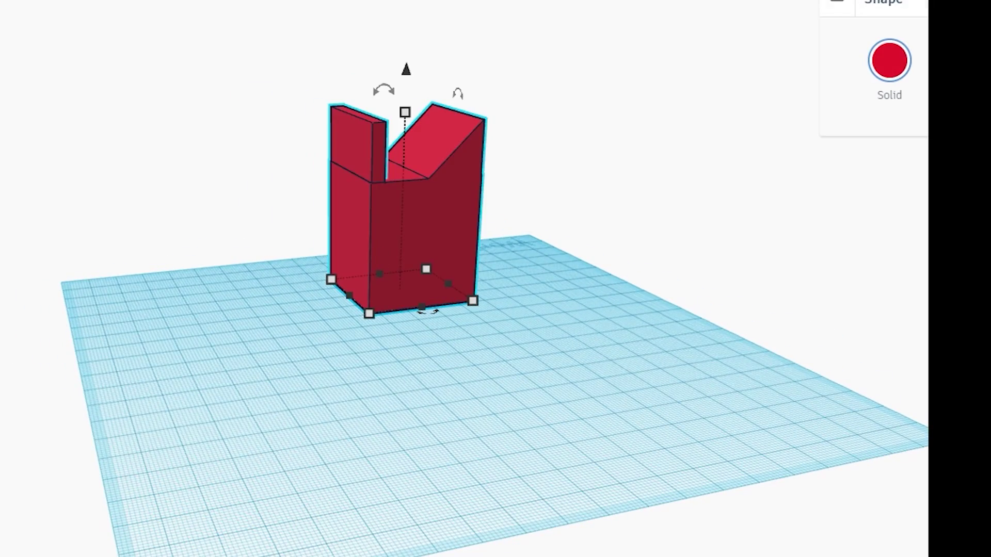
pyautogui.scroll(3, 267, 331)
pyautogui.scroll(-2, 531, 394)
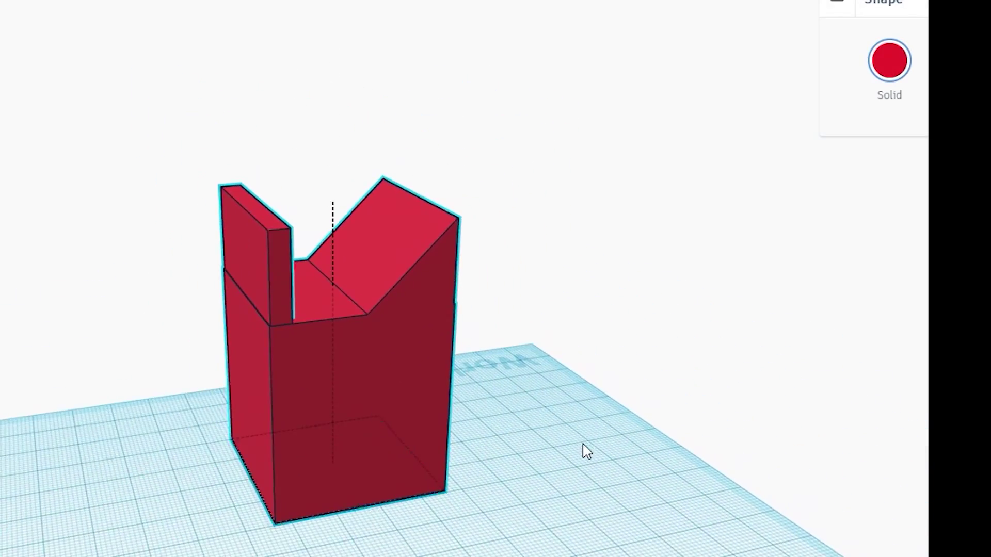
pyautogui.moveTo(586, 452)
pyautogui.mouseDown(button='right')
pyautogui.moveTo(413, 348)
pyautogui.moveTo(101, 376)
pyautogui.moveTo(697, 524)
pyautogui.moveTo(112, 468)
pyautogui.moveTo(580, 524)
pyautogui.moveTo(343, 536)
pyautogui.moveTo(405, 541)
pyautogui.mouseUp(button='right')
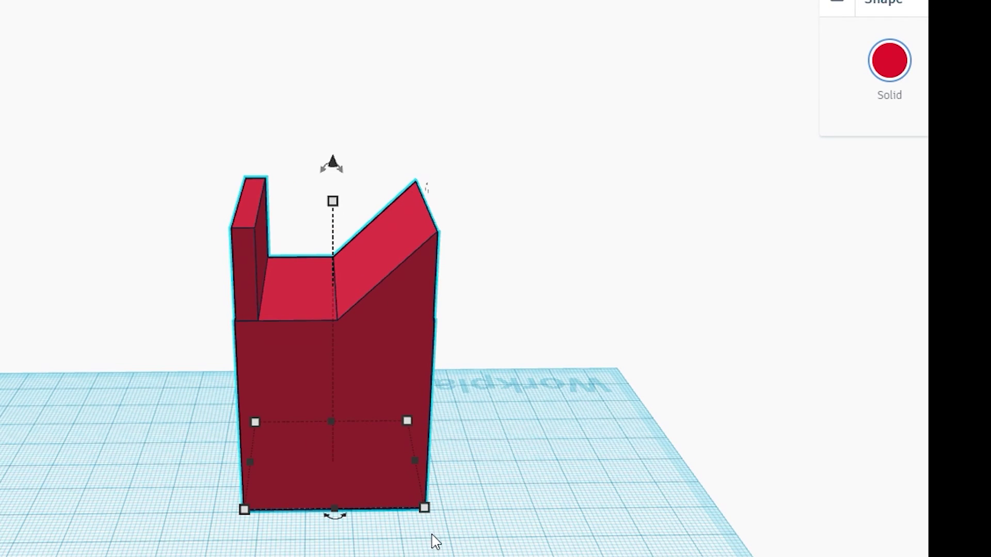
pyautogui.click(521, 522)
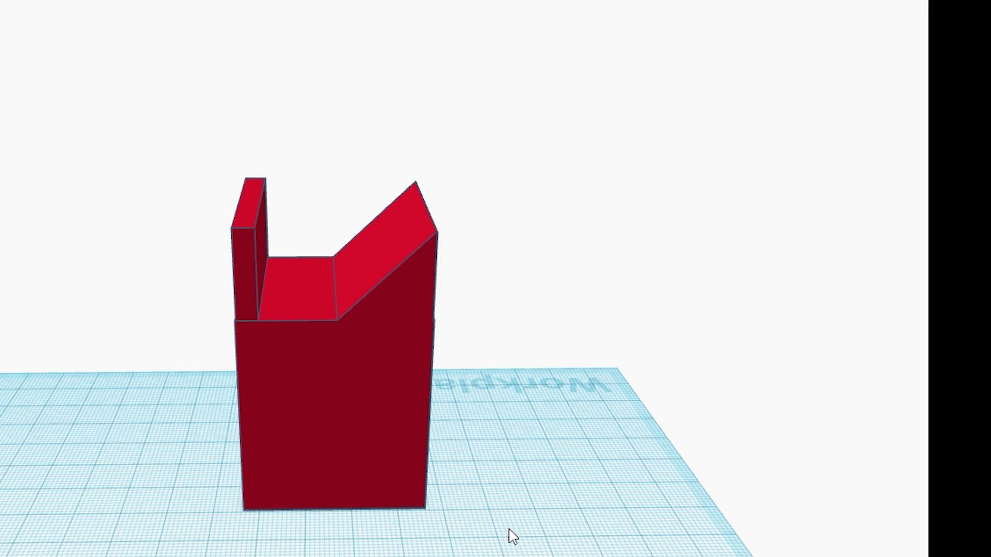
pyautogui.click(418, 440)
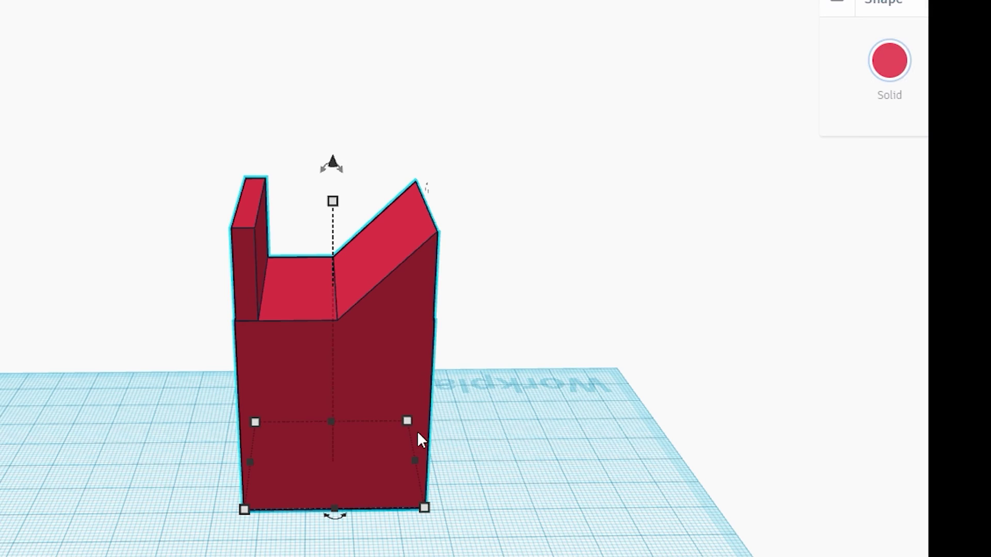
pyautogui.click(592, 467)
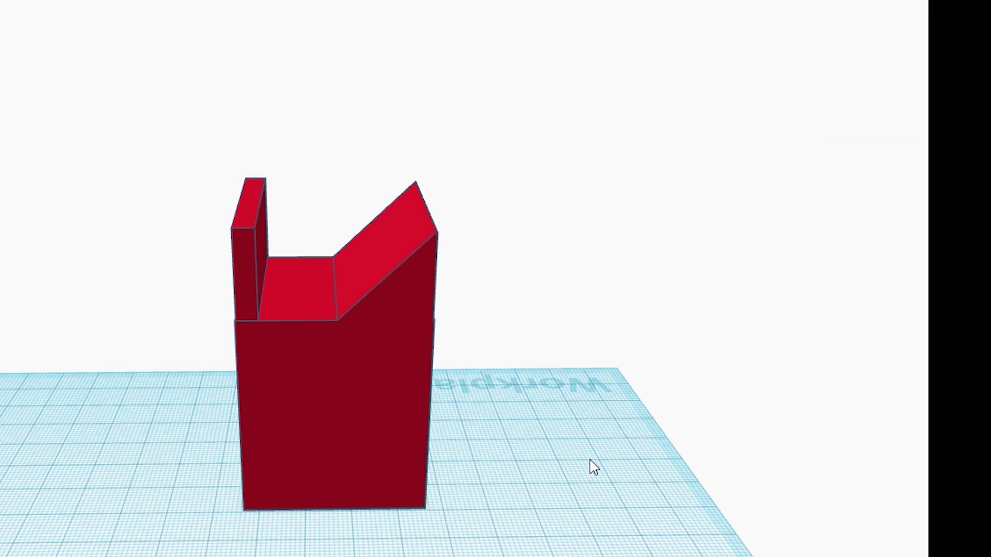